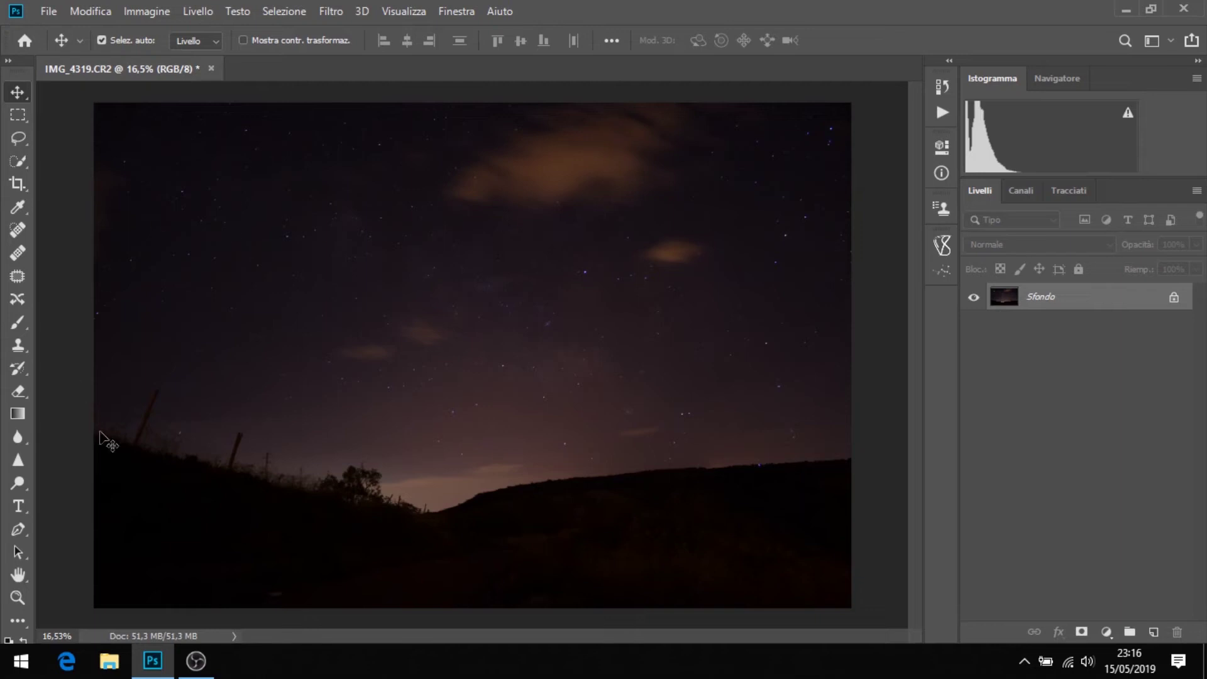
- Open the Astro Panel v2.0.1 extension beside the unedited Milky Way photo
{"action": "left_click", "coordinate": [941, 271]}
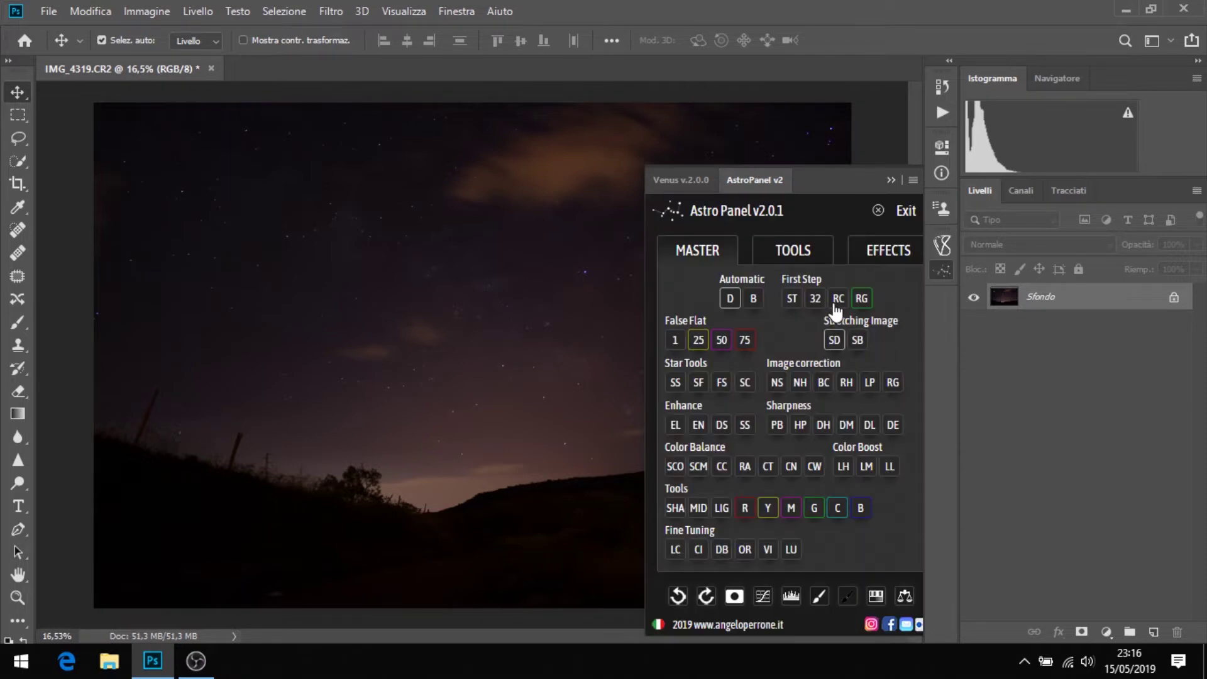
- Neutralise the colour cast and green sky gradient, with the correction layer at reduced opacity
{"action": "left_click", "coordinate": [839, 302]}
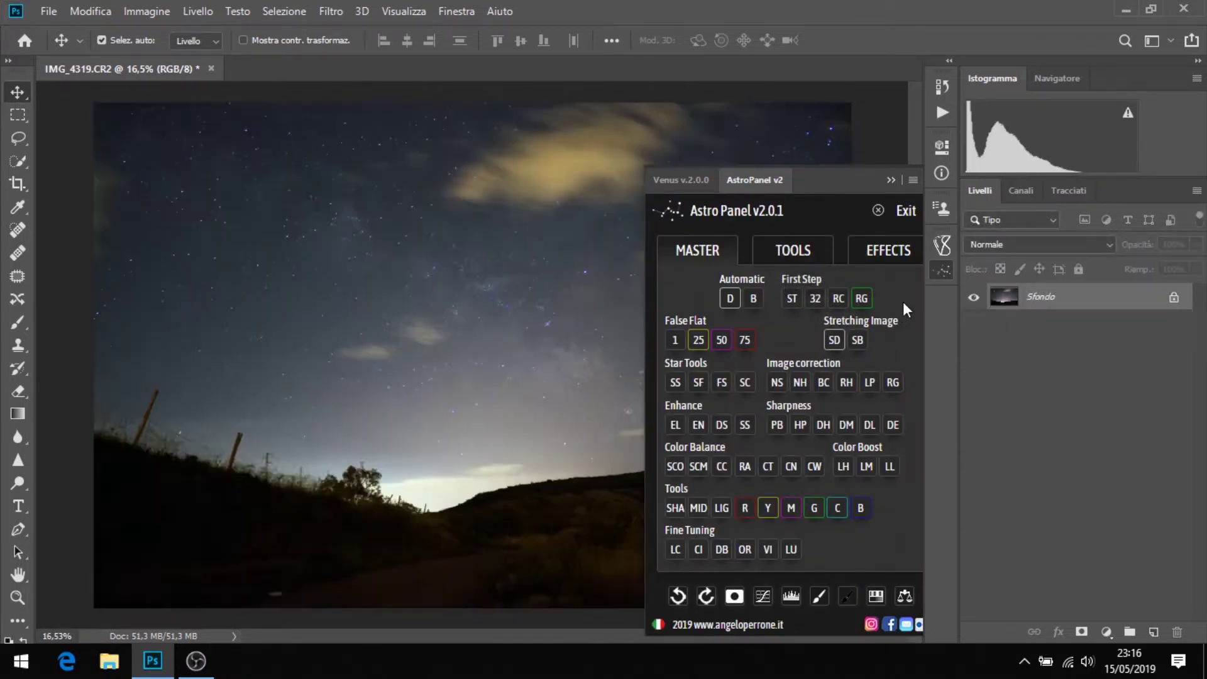
{"action": "left_click", "coordinate": [861, 299]}
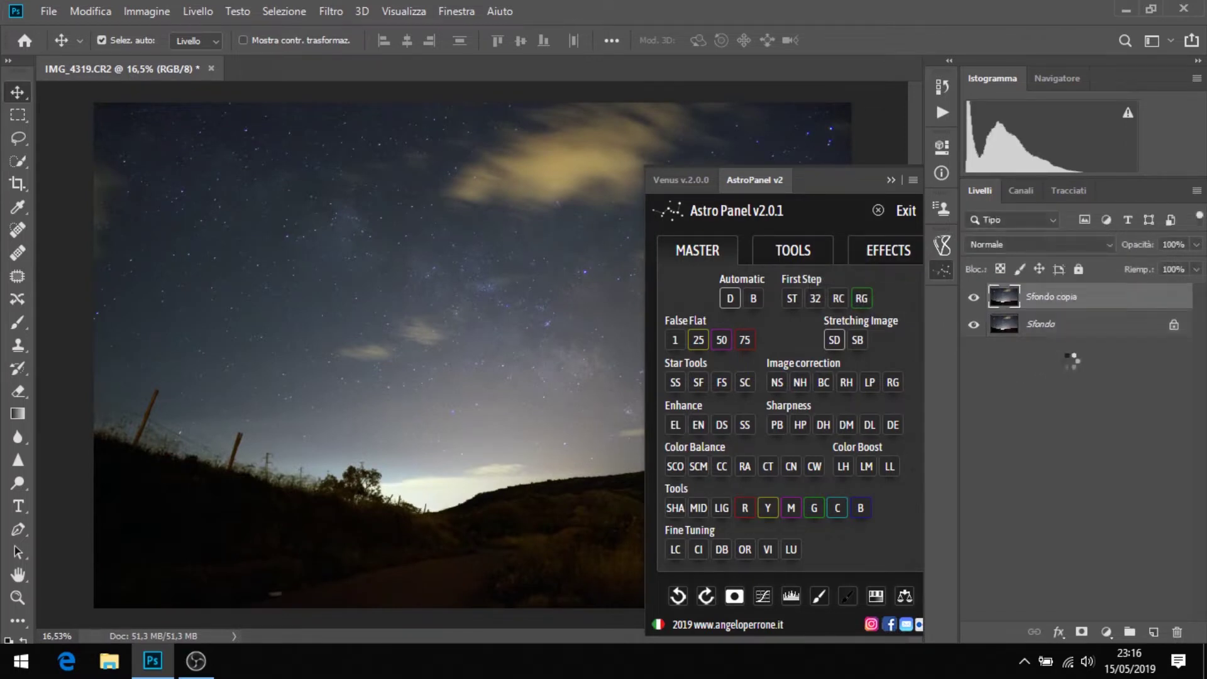
{"action": "left_click_drag", "start_coordinate": [1139, 246], "coordinate": [1090, 253]}
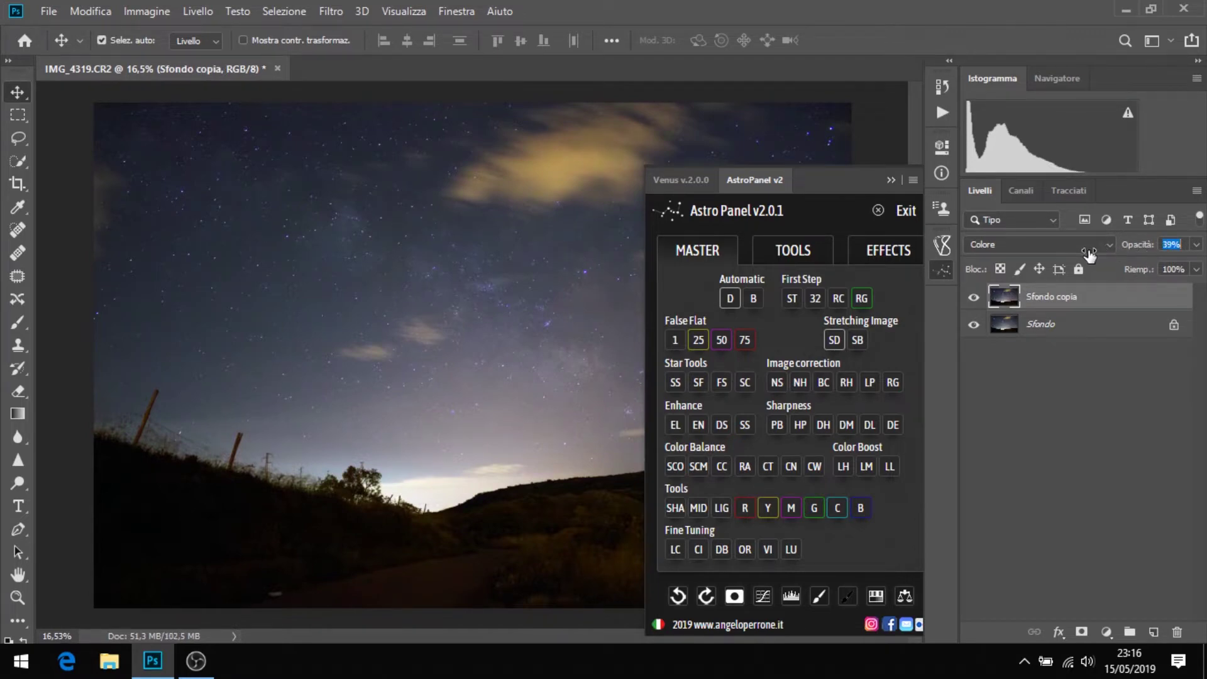
- Flatten the layers into Sfondo and run a dynamic stretch to brighten the photo
{"action": "right_click", "coordinate": [1080, 326]}
{"action": "left_click", "coordinate": [1102, 492]}
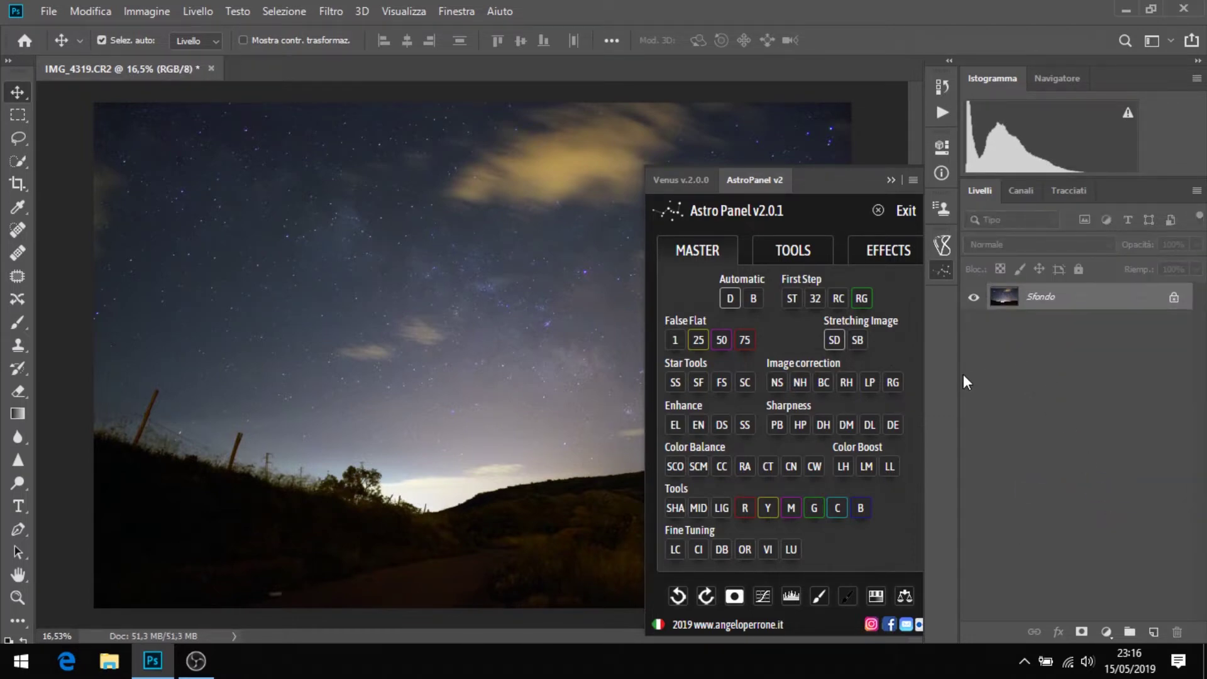
{"action": "left_click", "coordinate": [721, 427]}
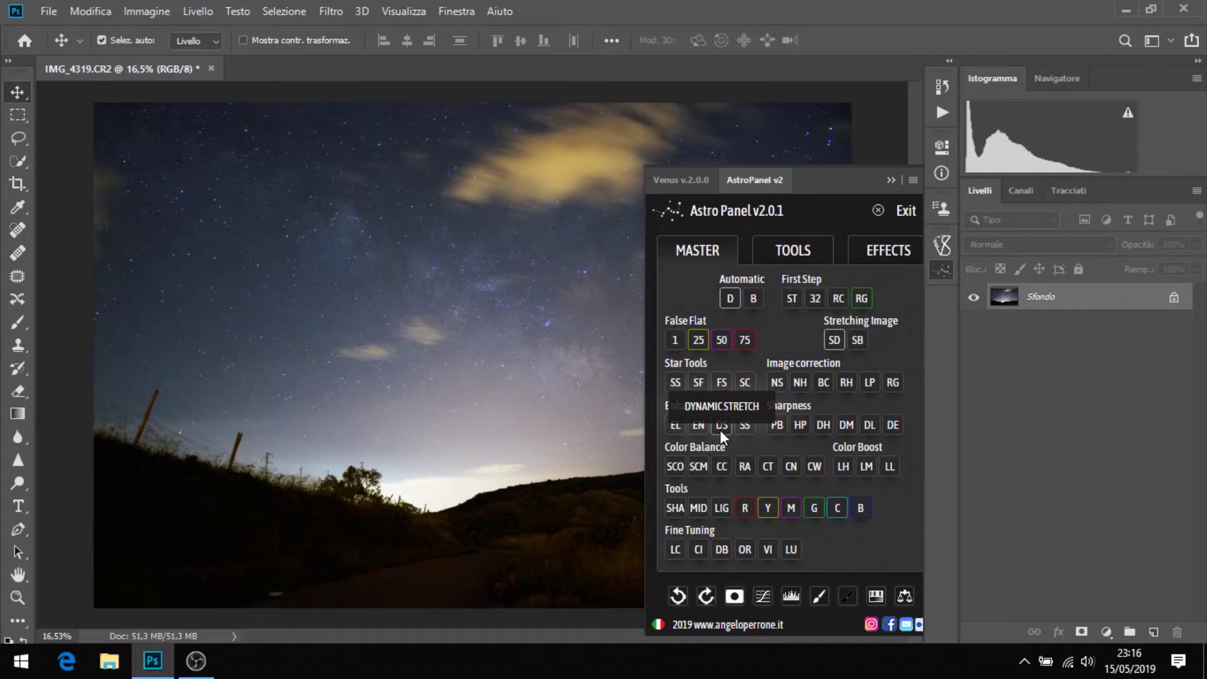
- Apply dynamic stretch and noise reduction, flatten into Sfondo, then add a masked BC correction layer
{"action": "left_click", "coordinate": [719, 429]}
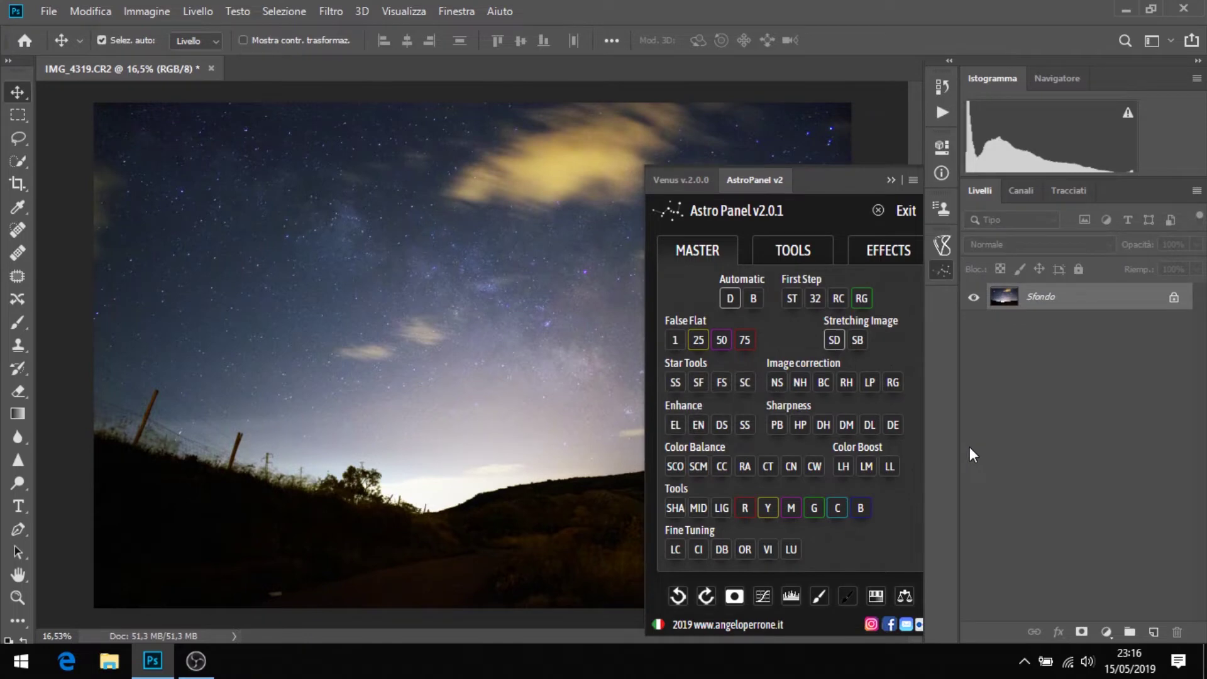
{"action": "left_click", "coordinate": [804, 388]}
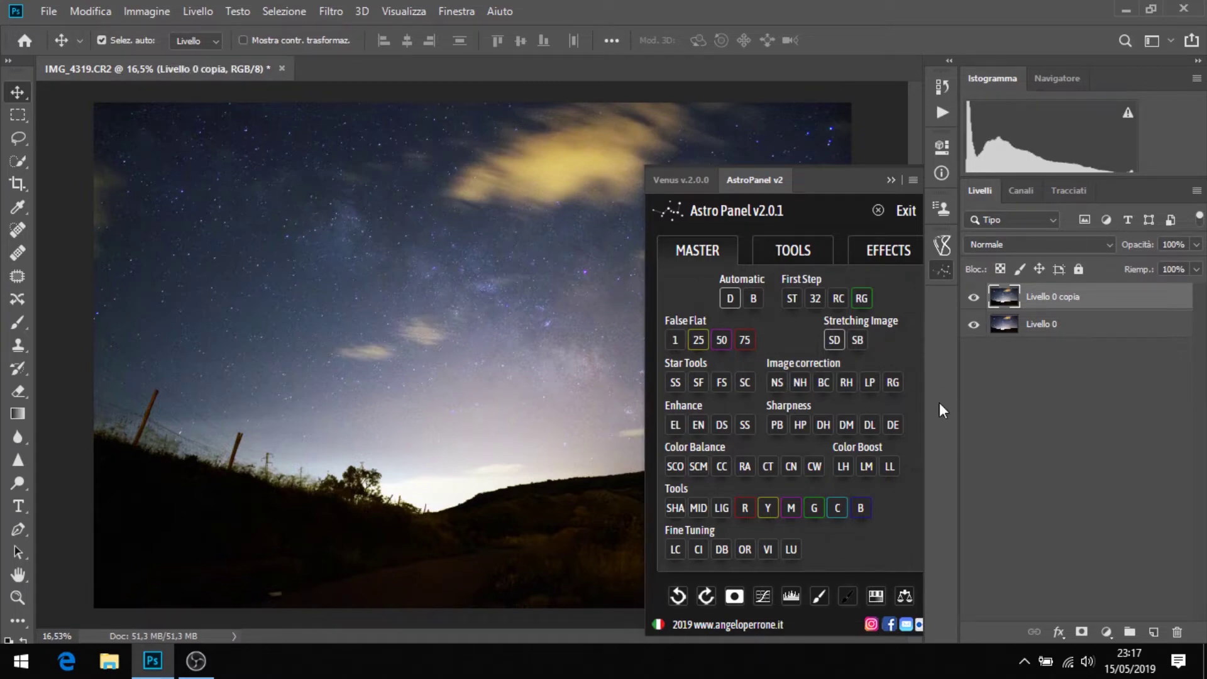
{"action": "right_click", "coordinate": [1080, 324]}
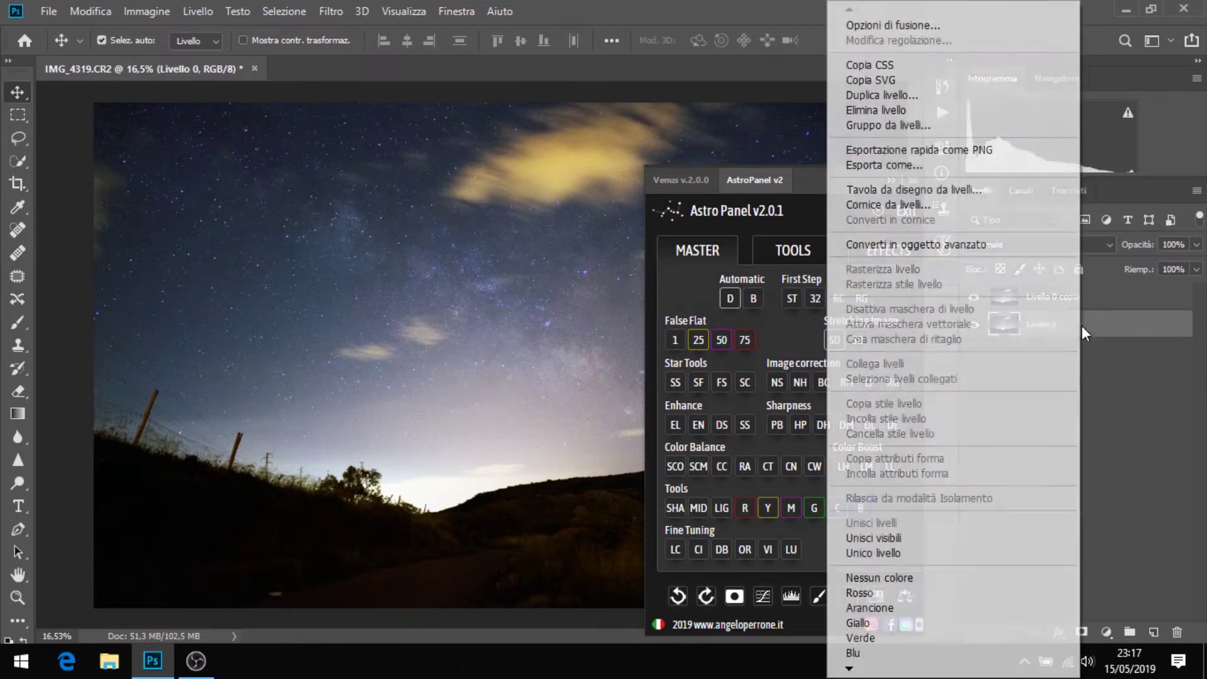
{"action": "left_click", "coordinate": [948, 553]}
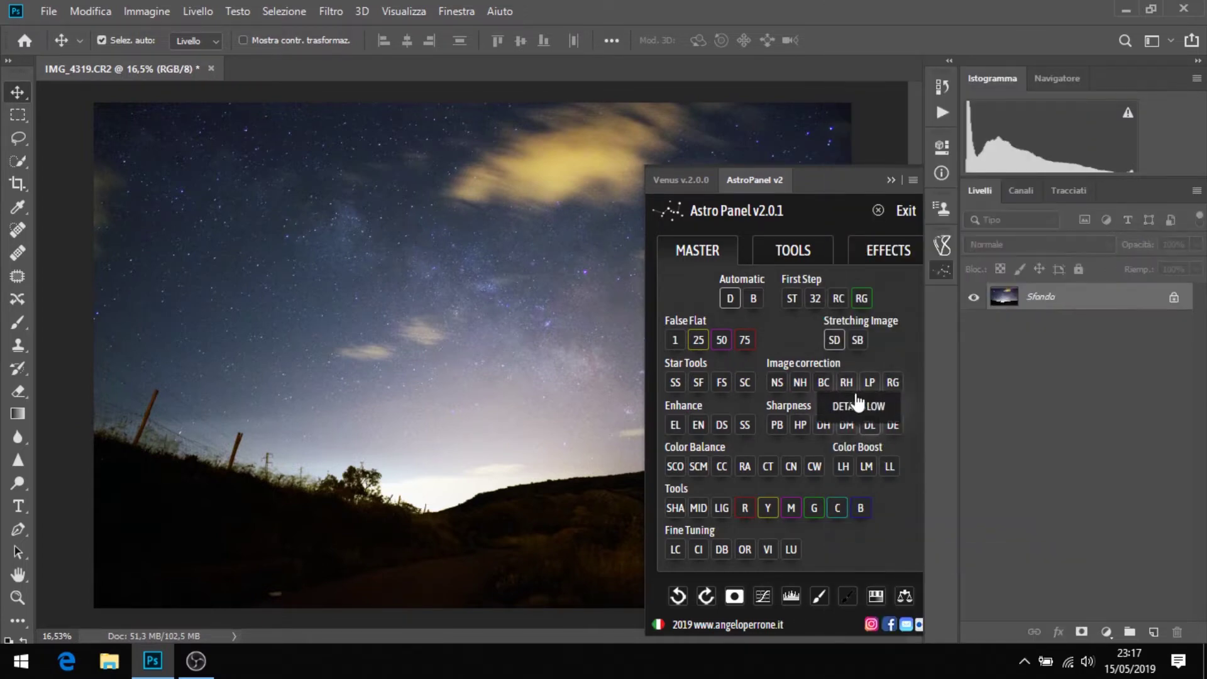
{"action": "left_click", "coordinate": [823, 383]}
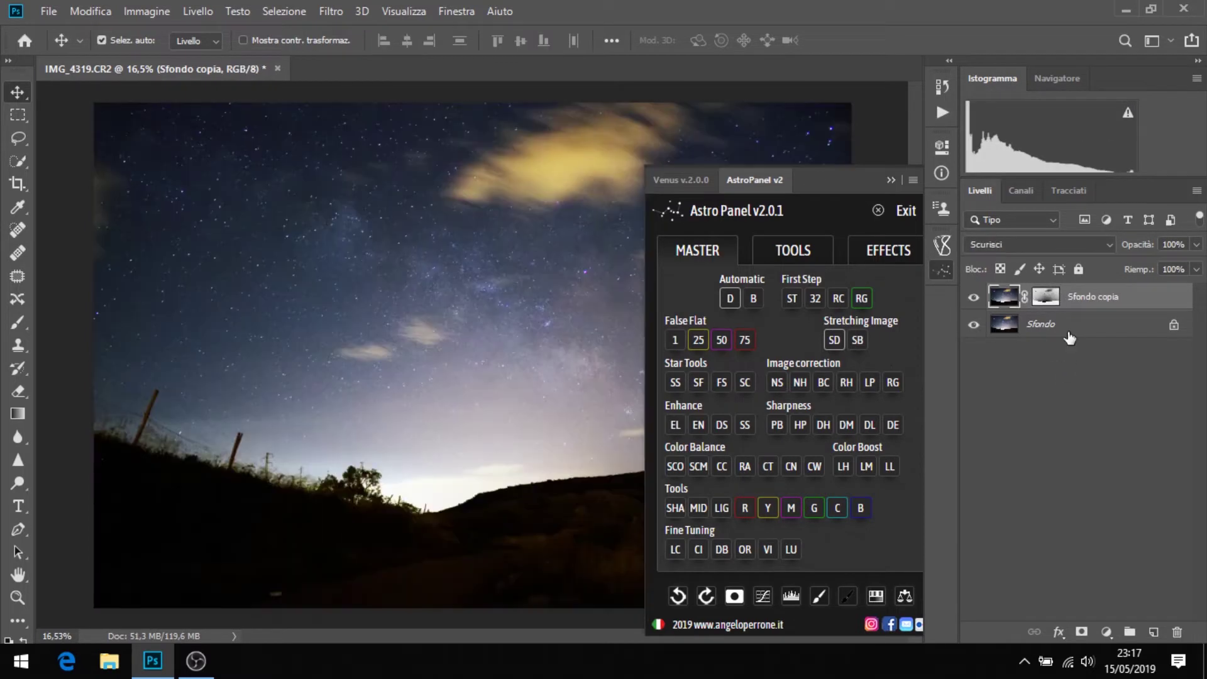
- Lower the Sfondo copia layer's opacity to about 81% and merge it into Sfondo
{"action": "left_click_drag", "start_coordinate": [1134, 246], "coordinate": [1118, 246]}
{"action": "right_click", "coordinate": [1077, 329]}
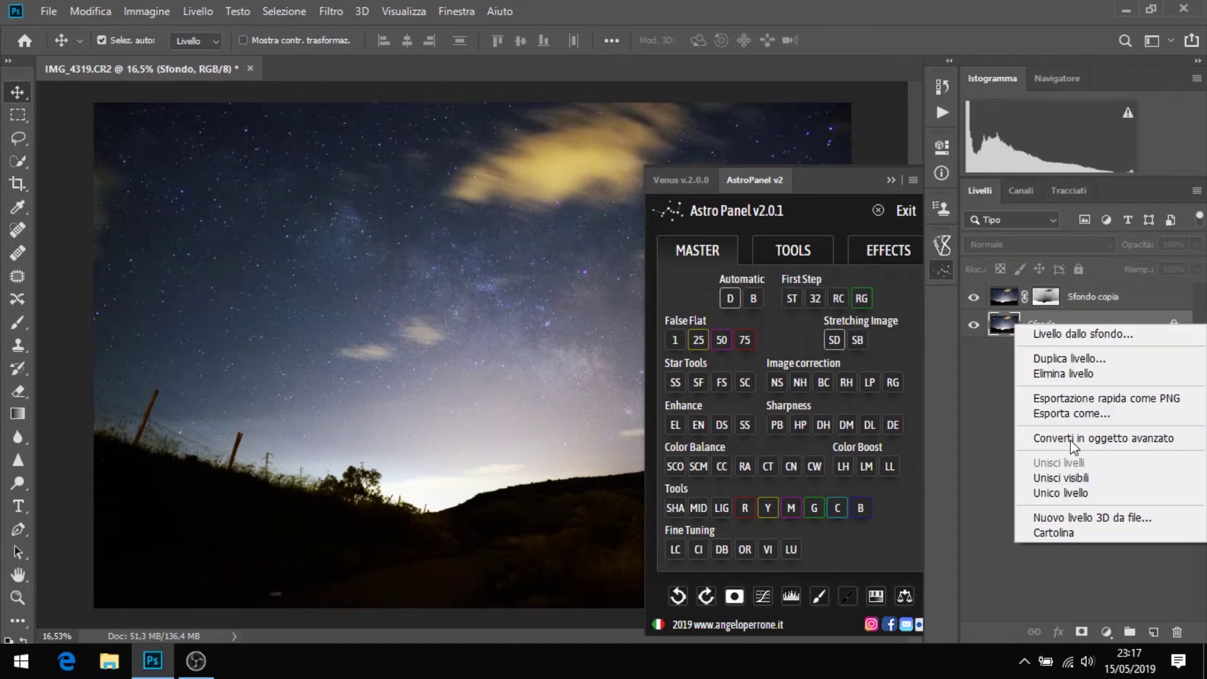
{"action": "left_click", "coordinate": [1070, 488]}
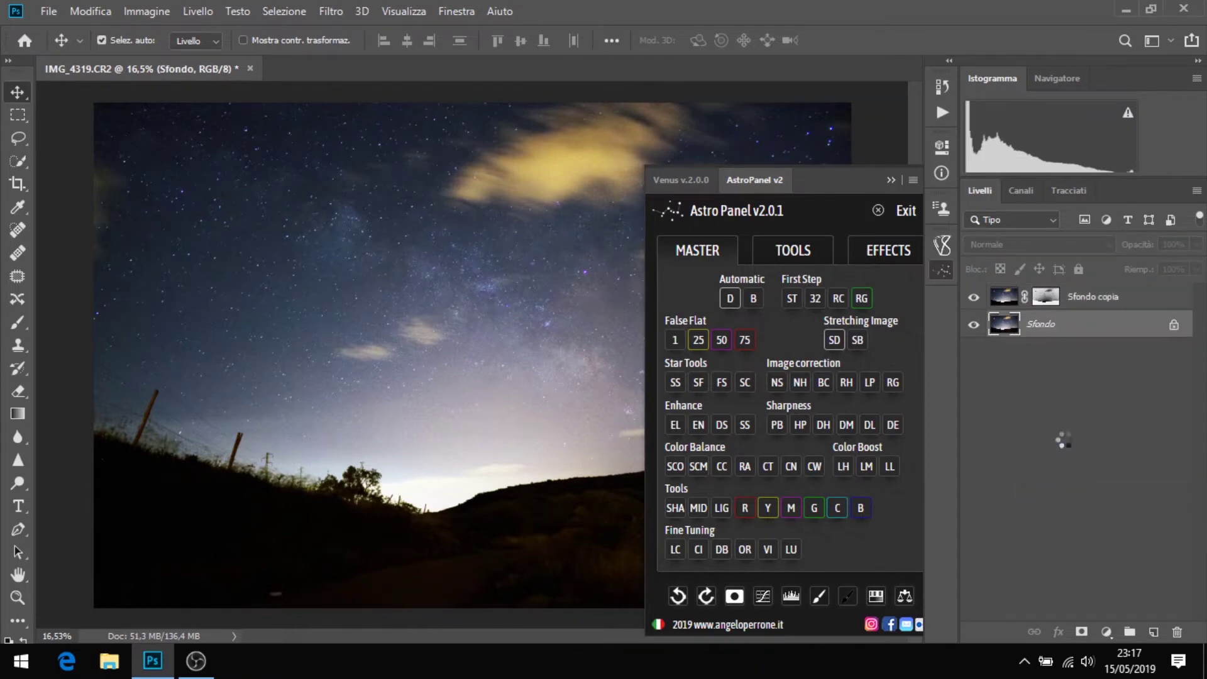
- Create an Astro Panel shadows mask (SHA) and run the SD stretch on the photo
{"action": "left_click", "coordinate": [675, 508]}
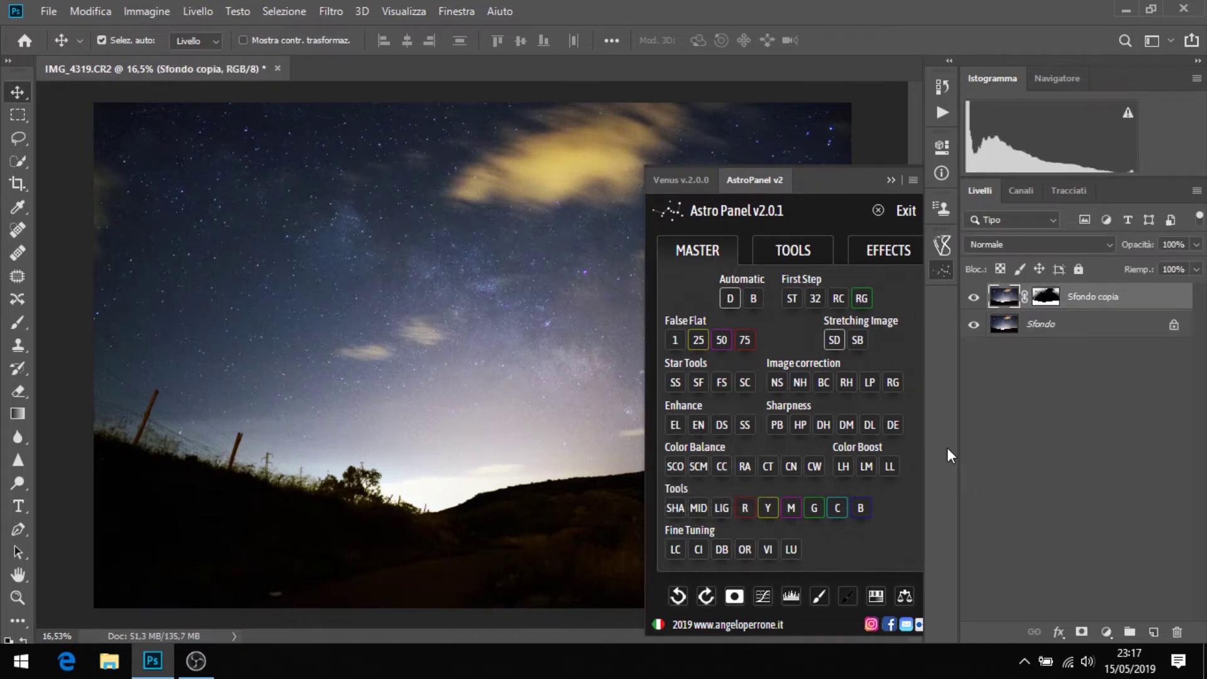
{"action": "left_click", "coordinate": [839, 345]}
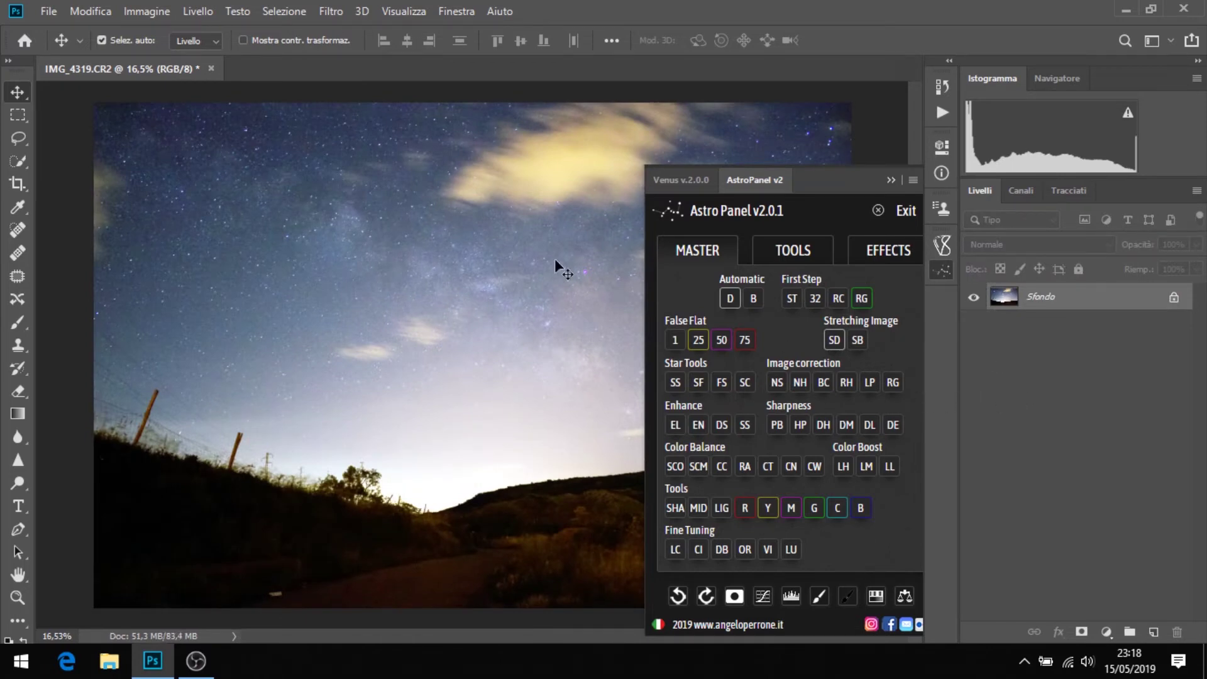
- Apply a Curves adjustment mapping input 221 to 209 and slightly raising the black point
{"action": "left_click", "coordinate": [162, 8]}
{"action": "mouse_move", "coordinate": [162, 58]}
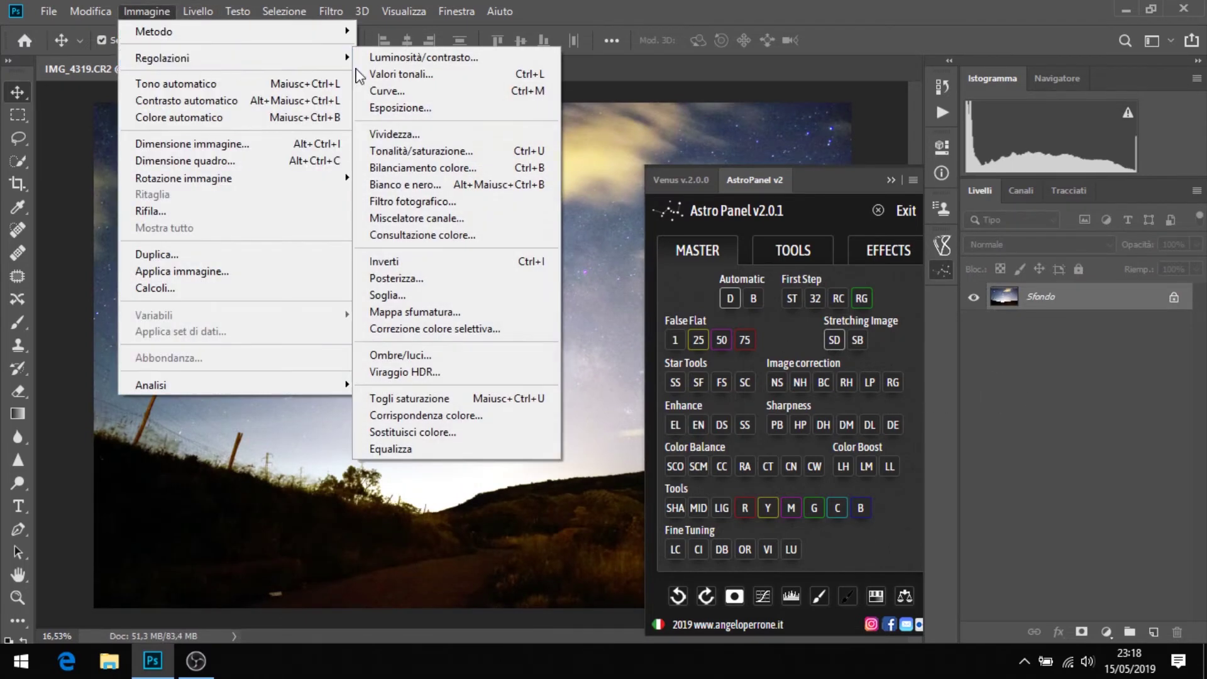
{"action": "left_click", "coordinate": [403, 86]}
{"action": "mouse_move", "coordinate": [559, 65]}
{"action": "left_mouse_down"}
{"action": "mouse_move", "coordinate": [654, 95]}
{"action": "mouse_move", "coordinate": [893, 99]}
{"action": "left_mouse_up"}
{"action": "left_click", "coordinate": [639, 458]}
{"action": "left_click_drag", "start_coordinate": [494, 392], "coordinate": [493, 413]}
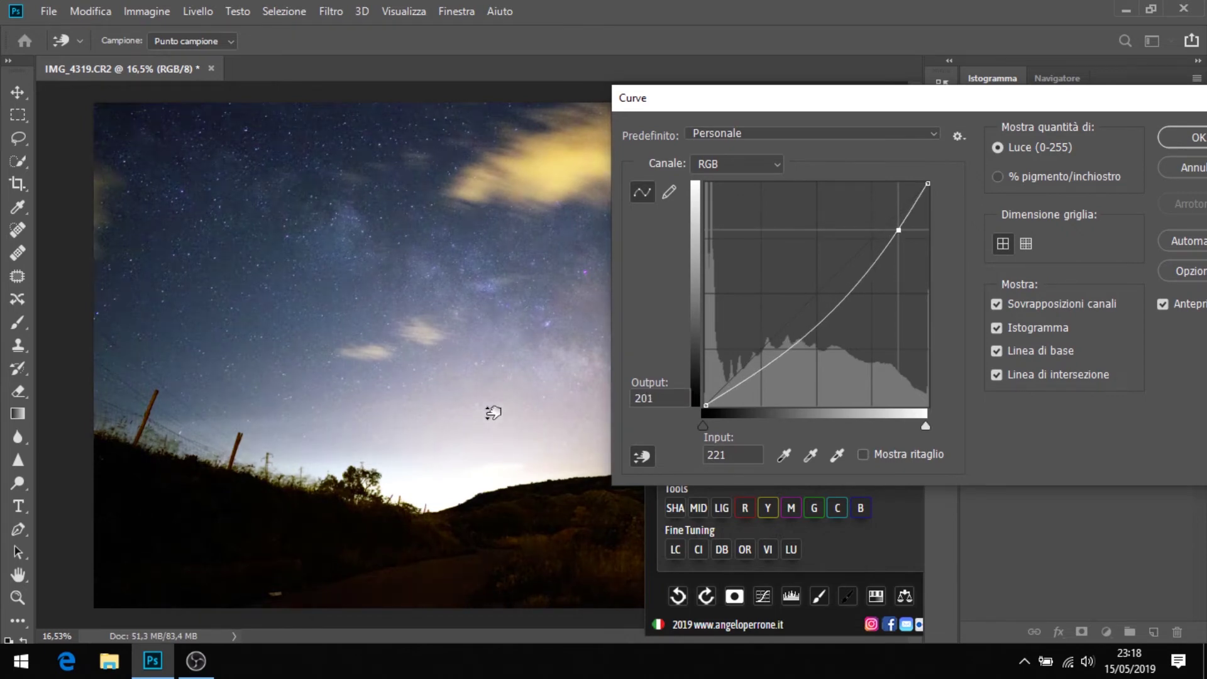
{"action": "left_click_drag", "start_coordinate": [190, 531], "coordinate": [196, 519]}
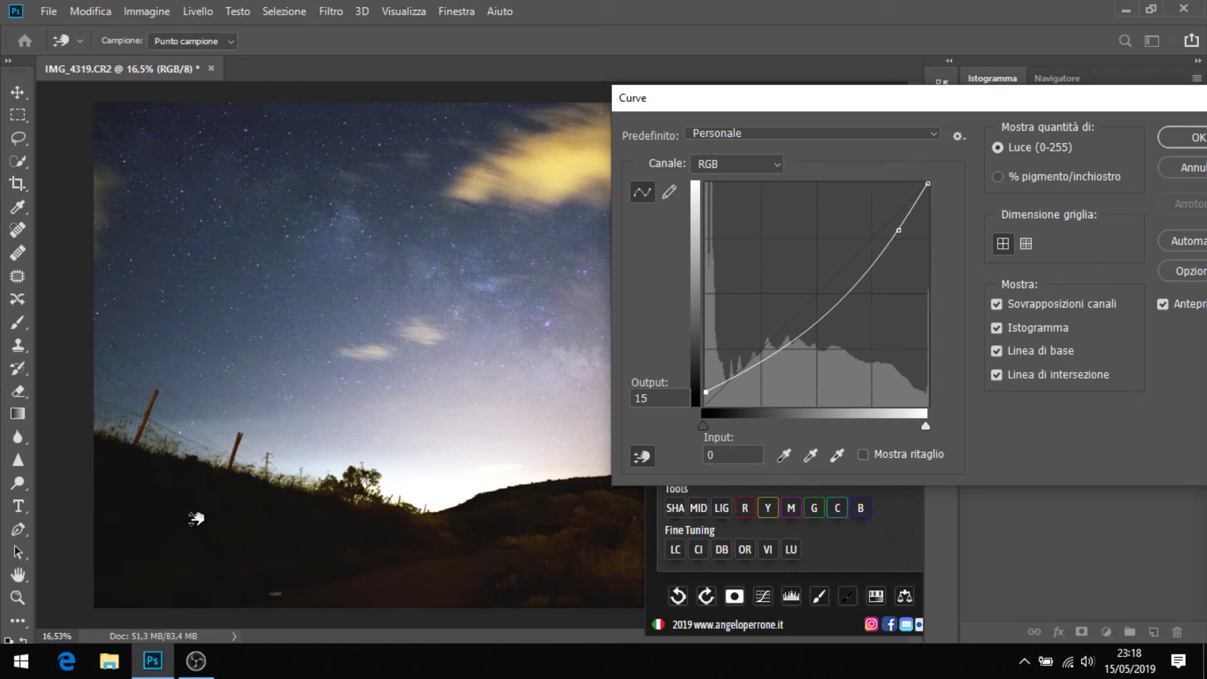
{"action": "left_click_drag", "start_coordinate": [196, 518], "coordinate": [196, 522]}
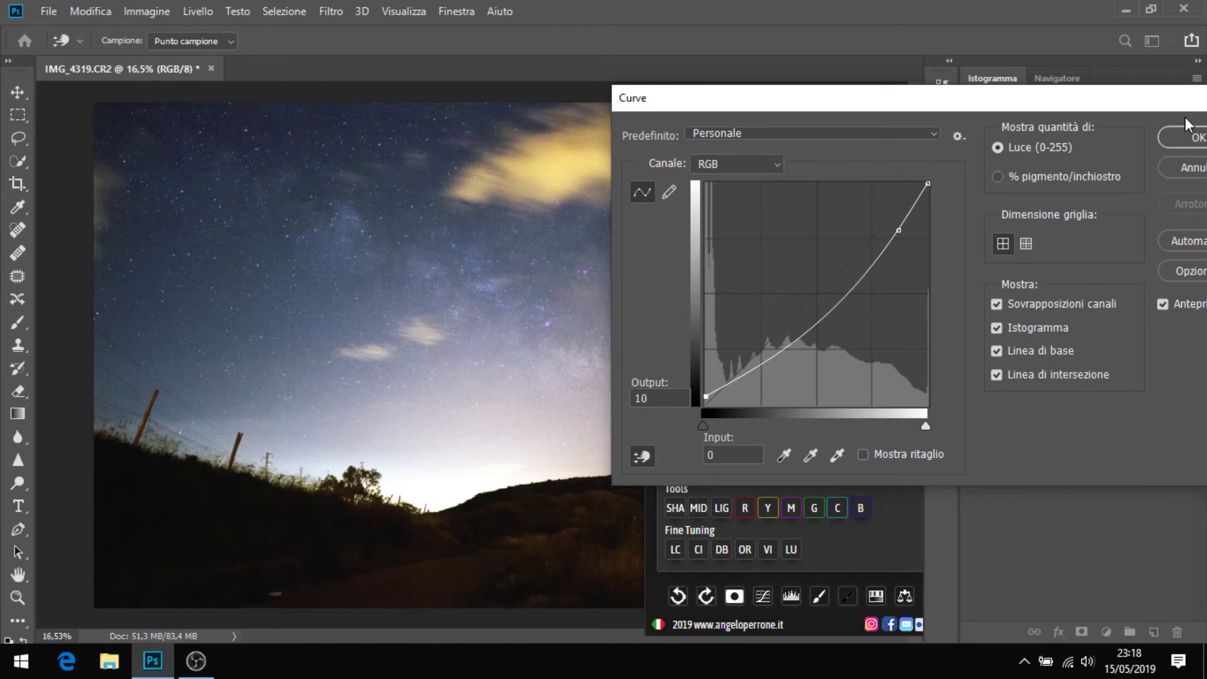
{"action": "left_click", "coordinate": [1183, 137]}
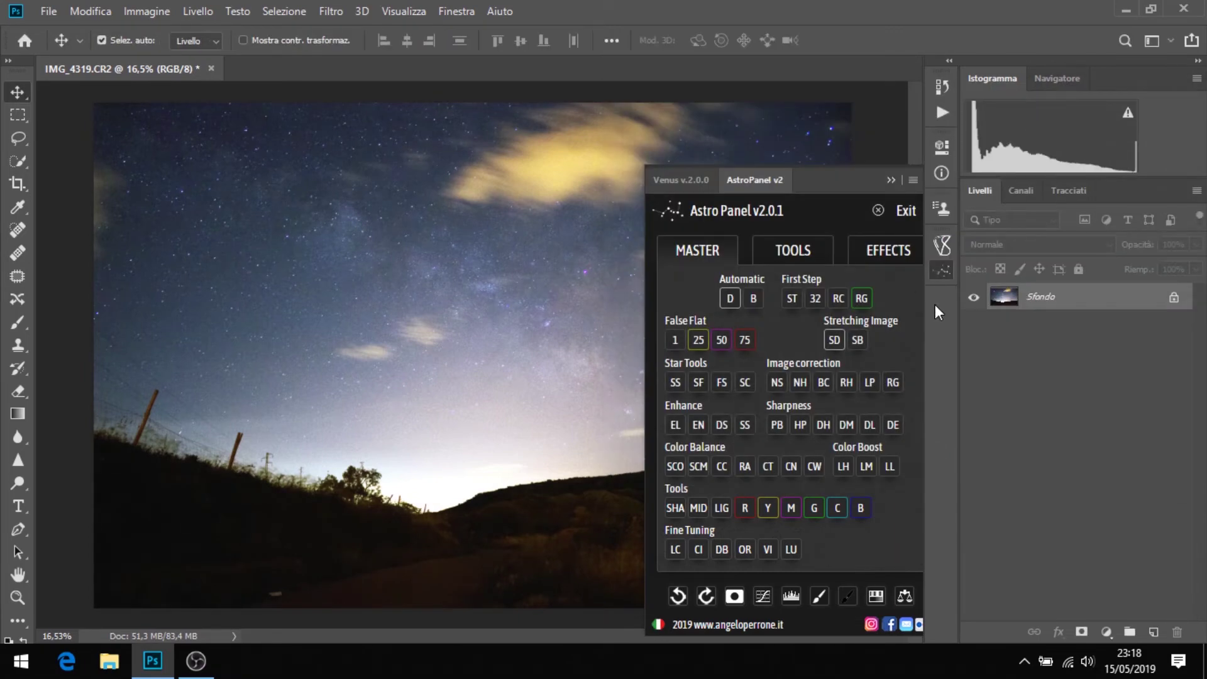
- Blend an Astro Panel contrast enhancement at about 38% opacity and flatten into one layer
{"action": "left_click", "coordinate": [697, 553]}
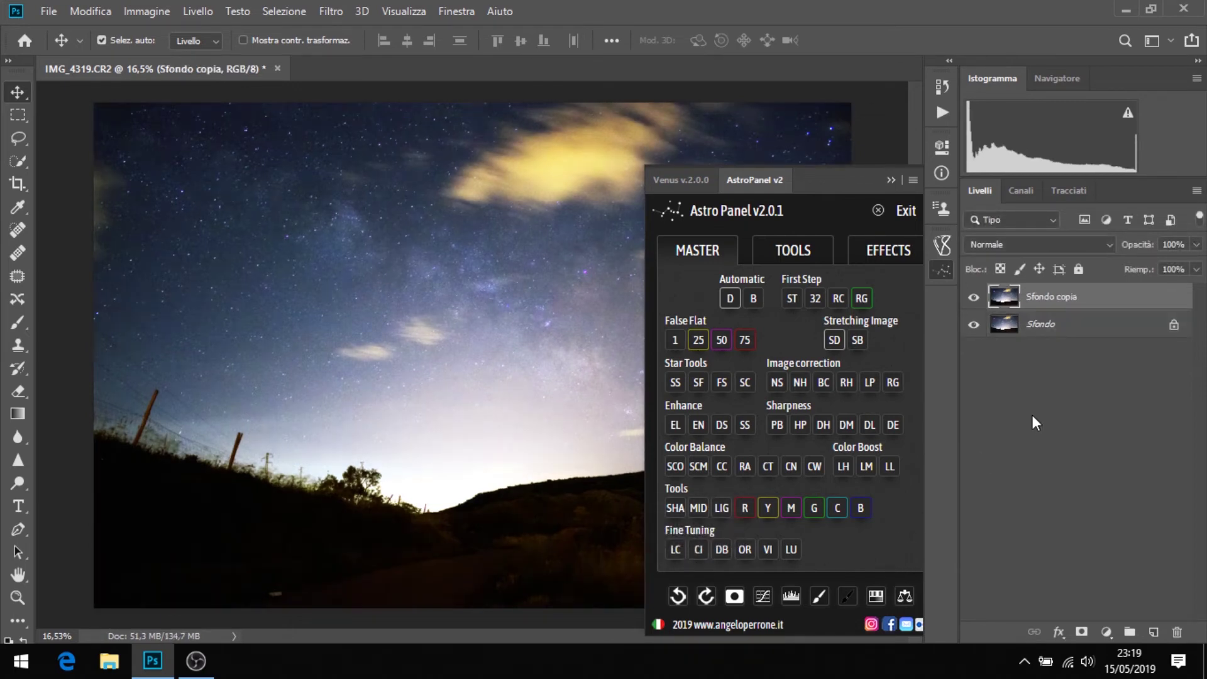
{"action": "left_click_drag", "start_coordinate": [1135, 244], "coordinate": [1075, 254]}
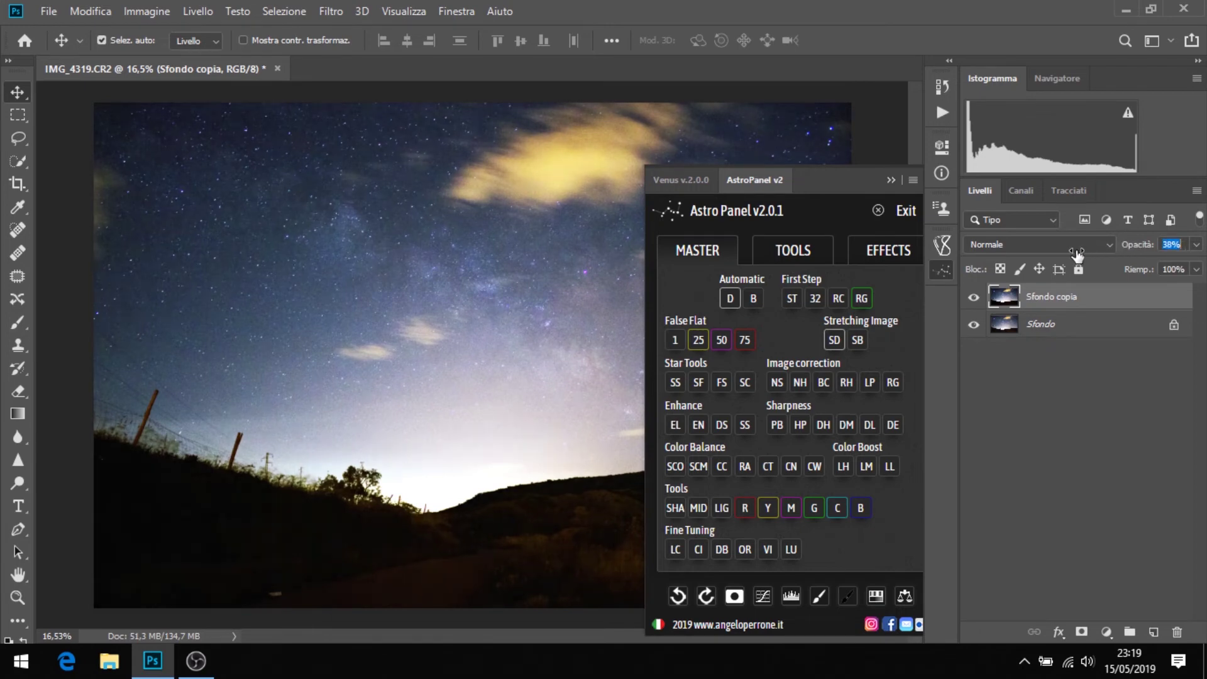
{"action": "right_click", "coordinate": [1064, 325]}
{"action": "left_click", "coordinate": [1061, 493]}
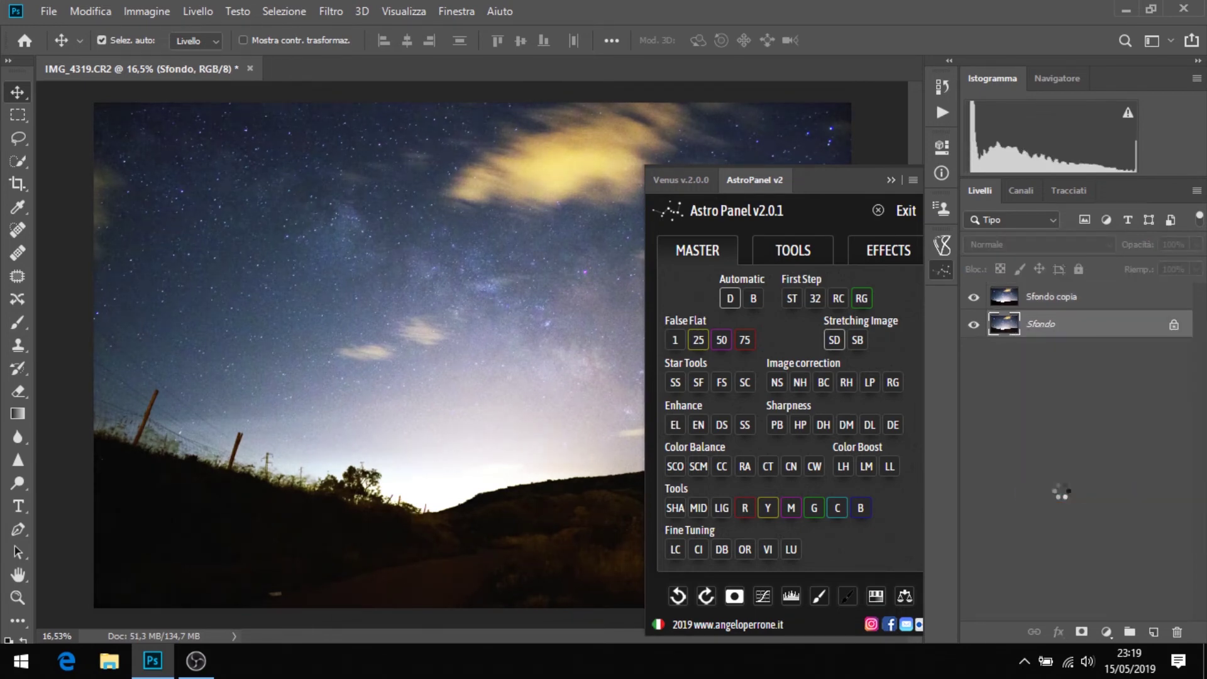
- Add an Orton glow at about 16-17% opacity, compare it hidden, and flatten the image
{"action": "left_click", "coordinate": [745, 552]}
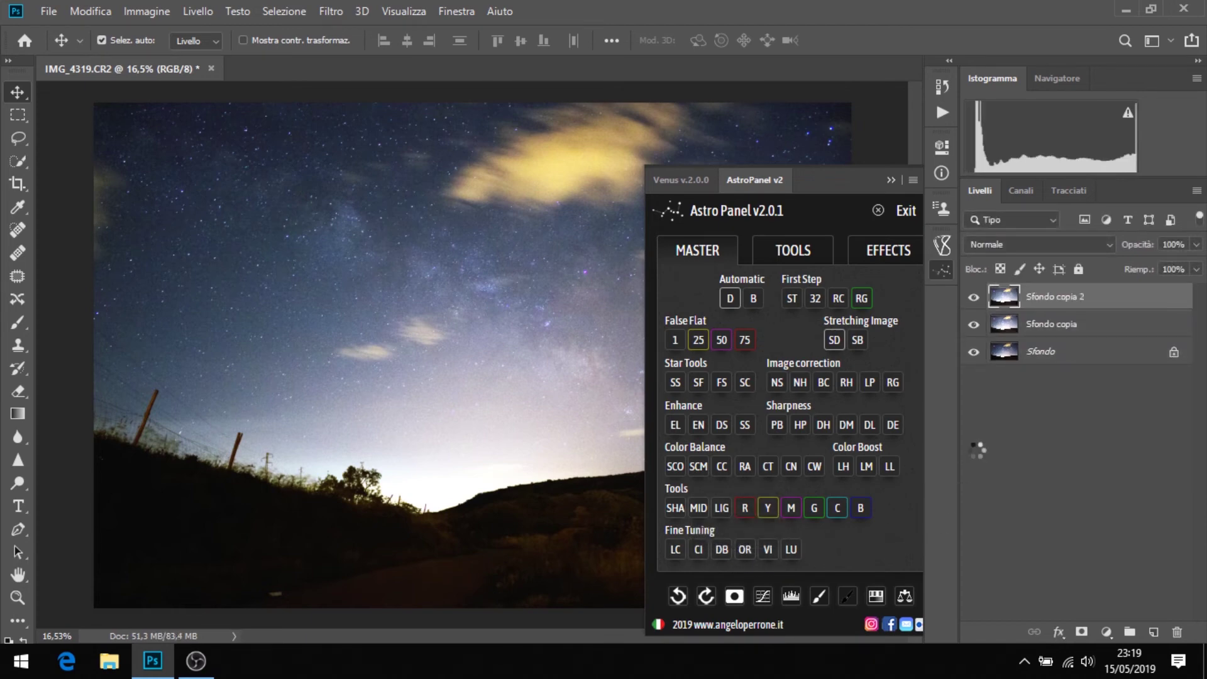
{"action": "left_click_drag", "start_coordinate": [1140, 250], "coordinate": [1113, 250]}
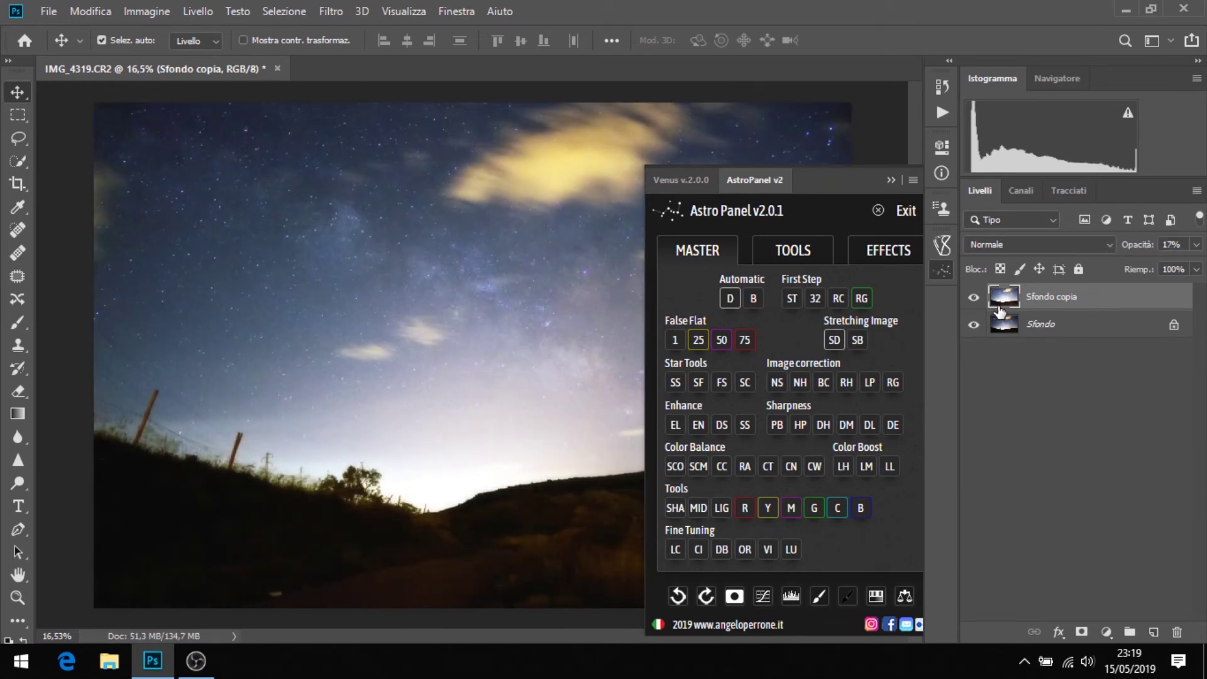
{"action": "left_click", "coordinate": [973, 297]}
{"action": "right_click", "coordinate": [1102, 336]}
{"action": "left_click", "coordinate": [1084, 499]}
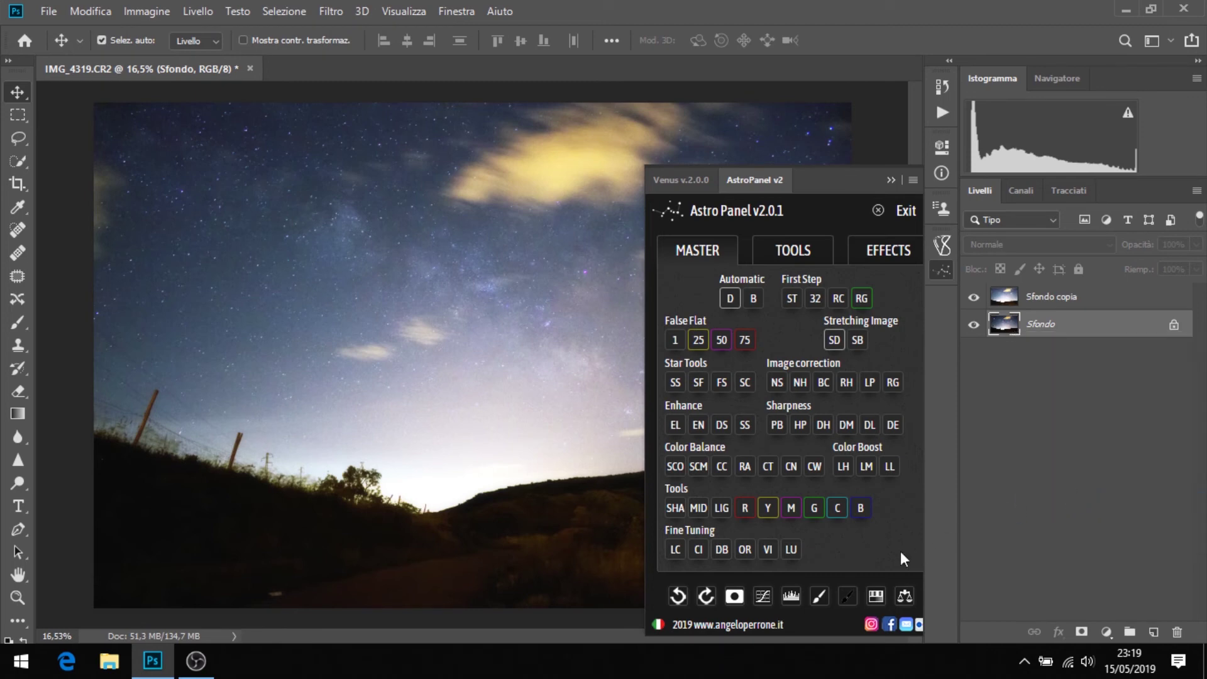
- Add a luminosity Levels adjustment with Astro Panel LU and flatten it into Sfondo
{"action": "left_click", "coordinate": [792, 551]}
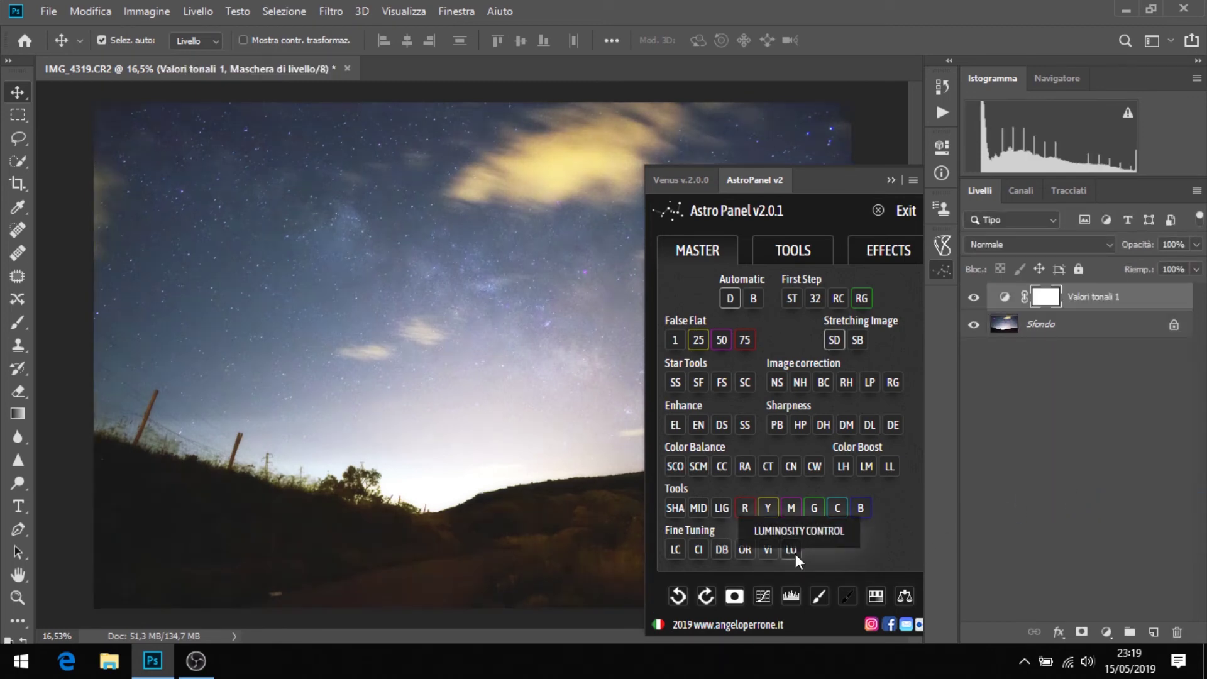
{"action": "right_click", "coordinate": [1081, 333]}
{"action": "left_click", "coordinate": [1057, 500]}
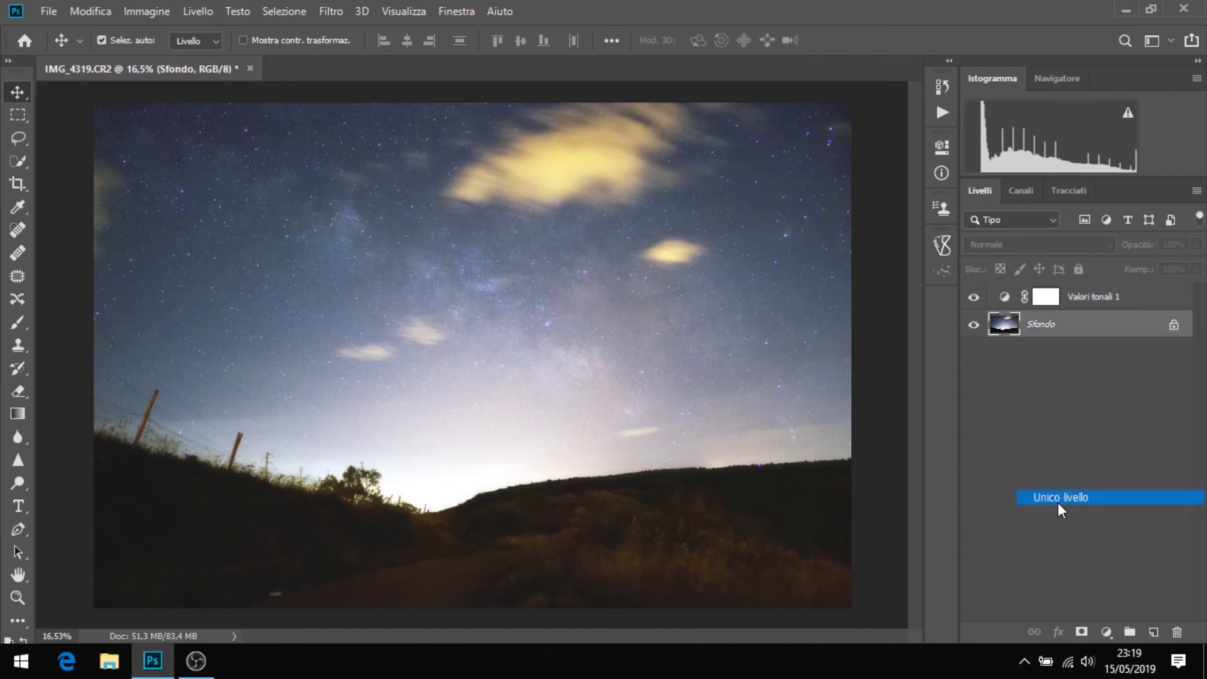
- Show the History panel and scroll up to the original IMG_4319.CR2 snapshot
{"action": "left_click", "coordinate": [941, 87]}
{"action": "scroll", "coordinate": [880, 157], "scroll_direction": "up", "scroll_amount": 3}
{"action": "scroll", "coordinate": [880, 157], "scroll_direction": "up", "scroll_amount": 3}
{"action": "scroll", "coordinate": [868, 145], "scroll_direction": "up", "scroll_amount": 3}
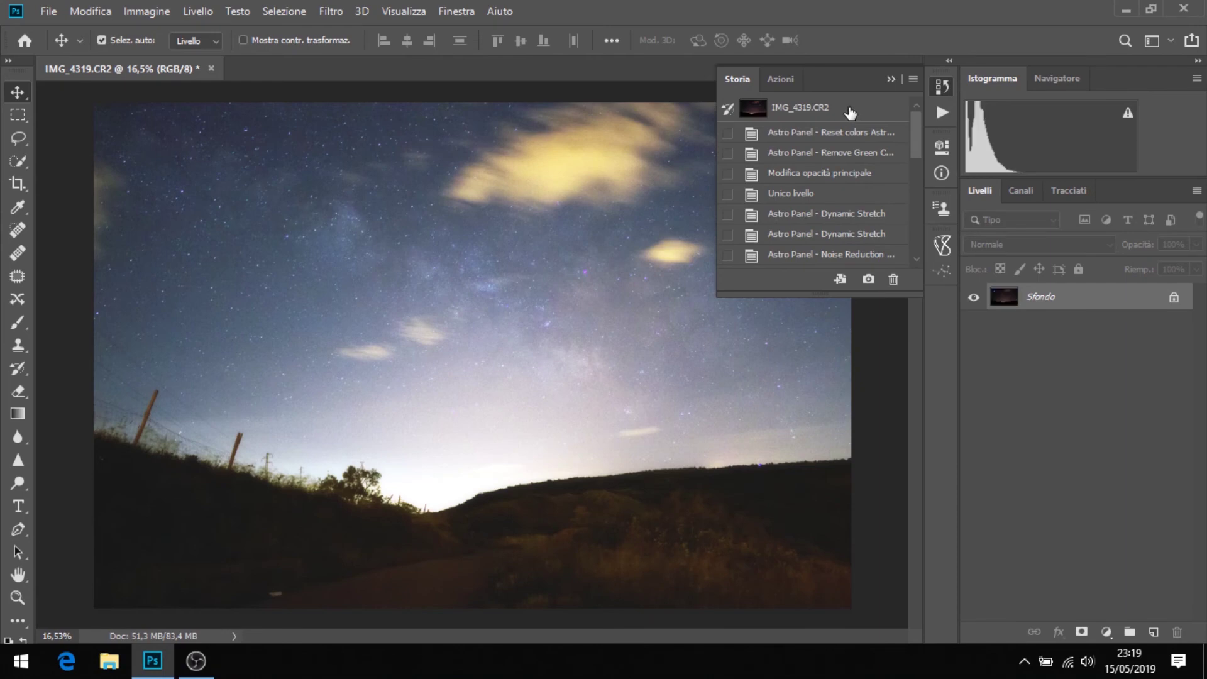
- Compare the original snapshot with the final Unico livello state twice, then close History
{"action": "left_click", "coordinate": [852, 108]}
{"action": "left_click_drag", "start_coordinate": [918, 126], "coordinate": [913, 247]}
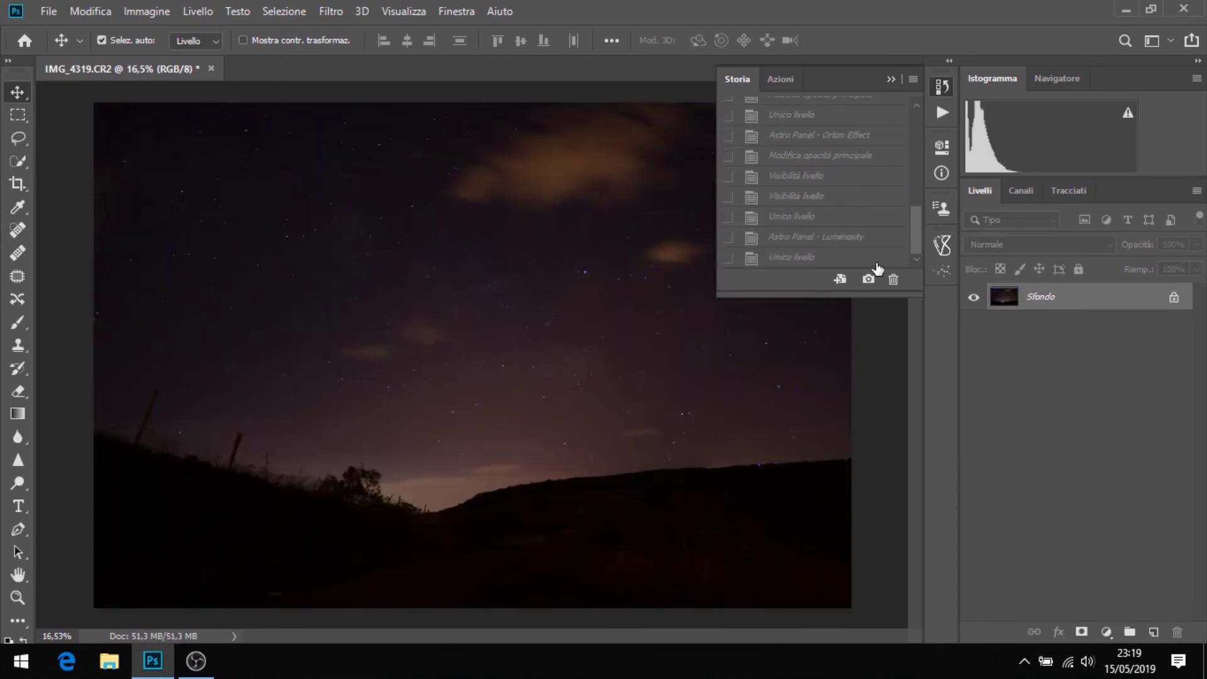
{"action": "left_click", "coordinate": [877, 263]}
{"action": "mouse_move", "coordinate": [918, 245]}
{"action": "left_mouse_down"}
{"action": "mouse_move", "coordinate": [914, 143]}
{"action": "mouse_move", "coordinate": [917, 267]}
{"action": "left_mouse_up"}
{"action": "left_click", "coordinate": [817, 107]}
{"action": "left_click", "coordinate": [858, 257]}
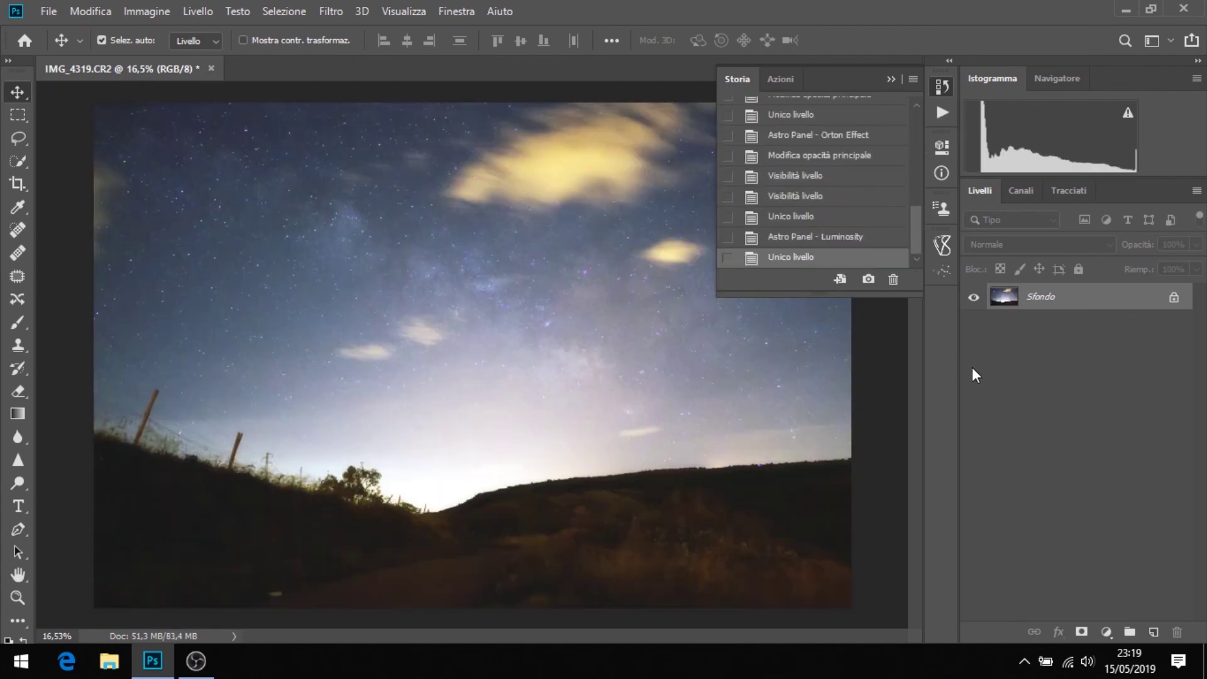
{"action": "left_click", "coordinate": [892, 80]}
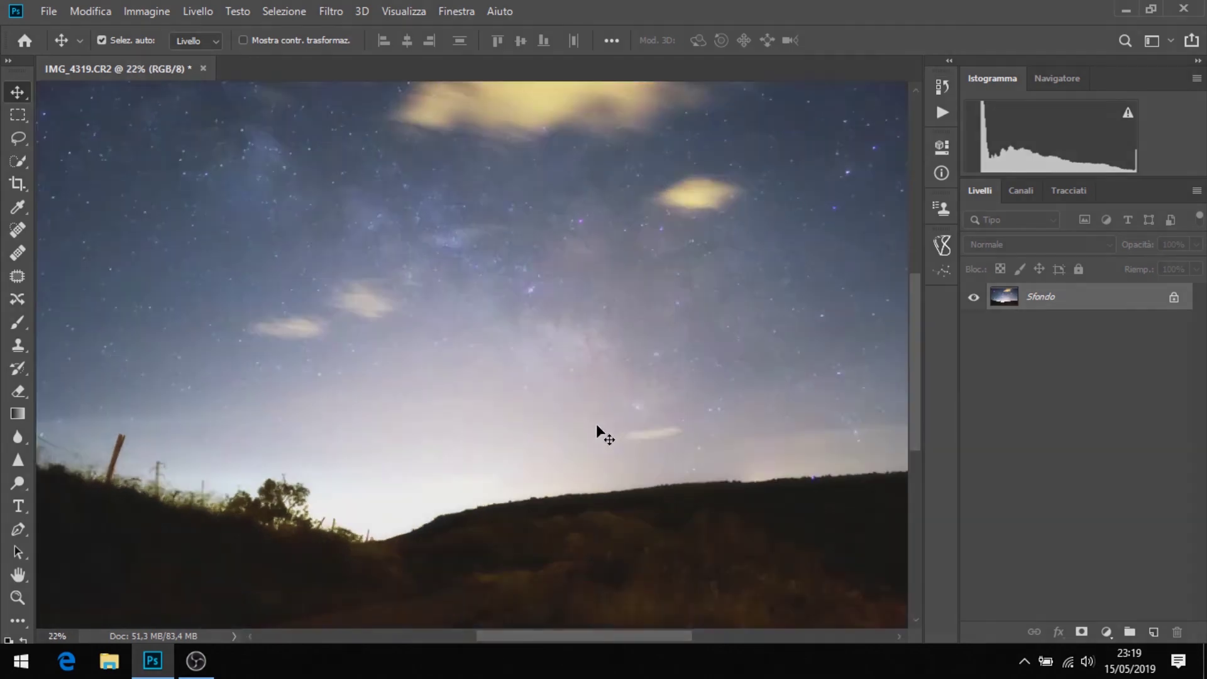